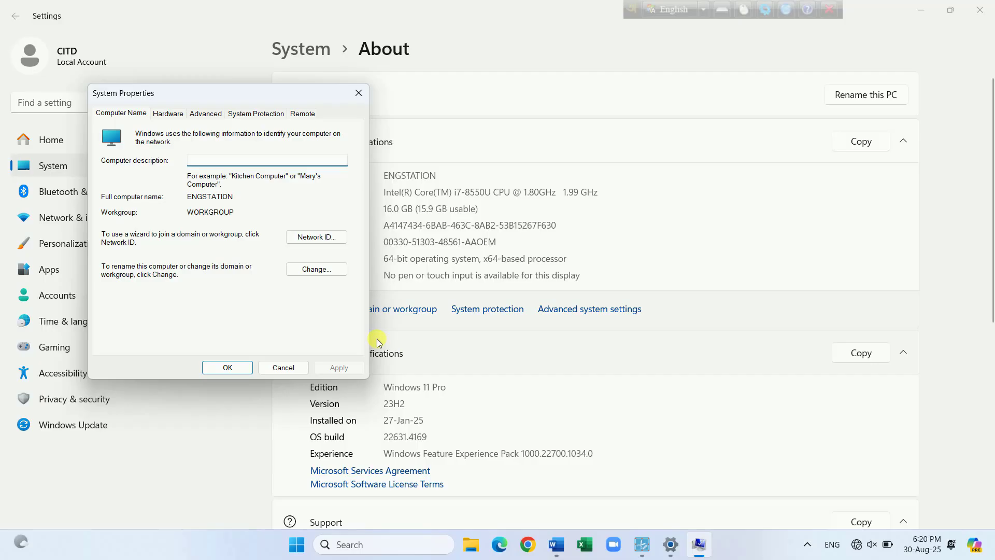
- Check the computer name and workgroup settings on the engineering station, the SERVER computer and the remaining PC
left_click(321, 270)
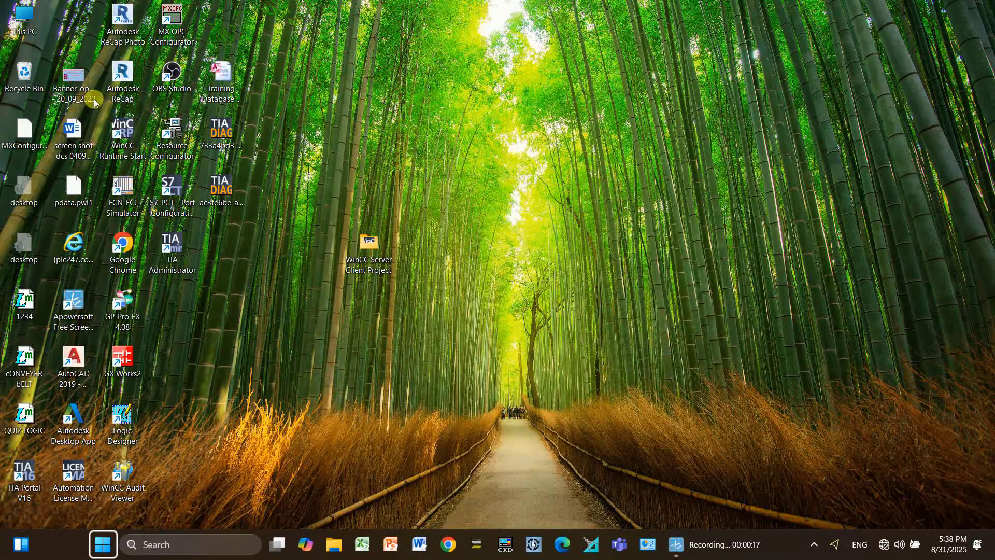
right_click(31, 19)
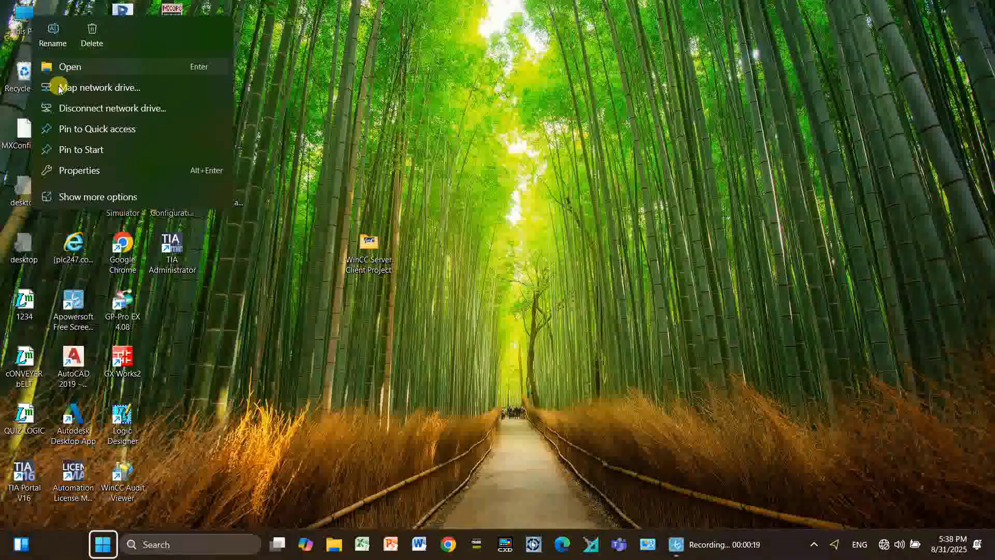
left_click(94, 171)
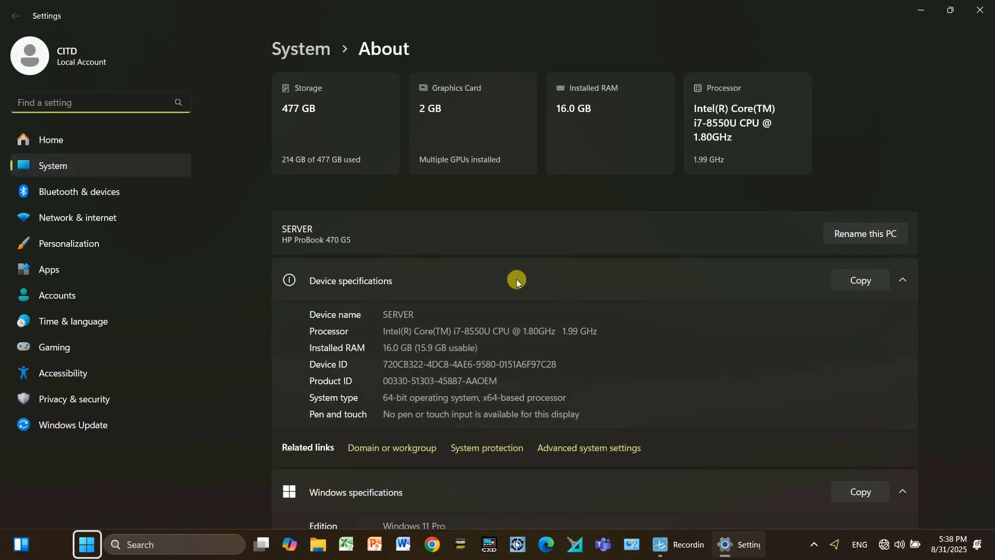
scroll(426, 322, "down", 3)
left_click(425, 321)
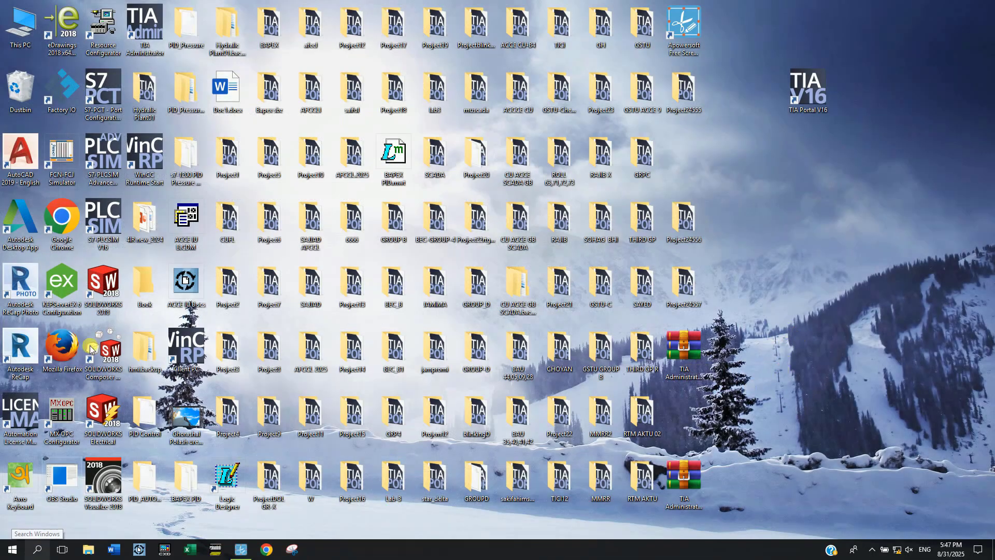
right_click(25, 29)
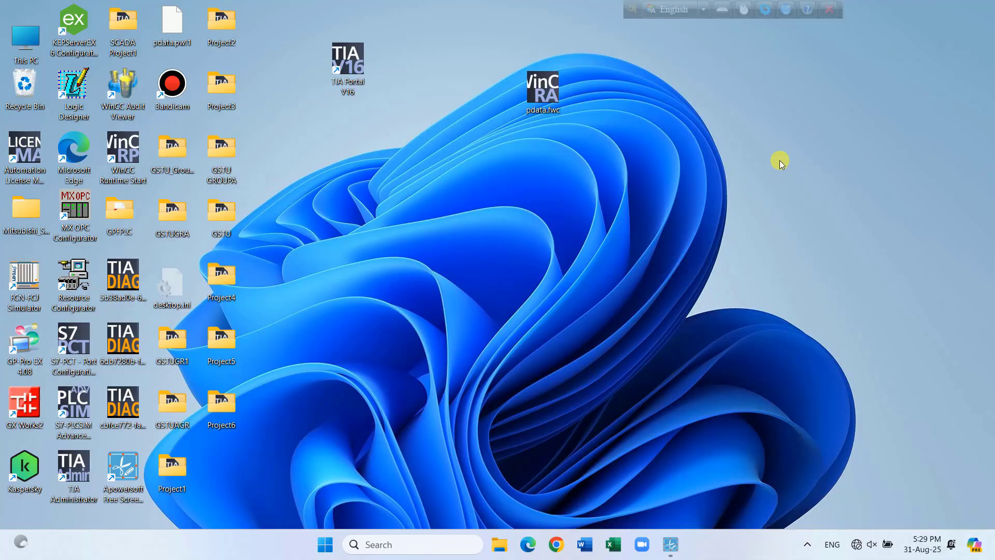
- On the engineering station, run netplwiz to open the User Accounts settings
left_click(400, 548)
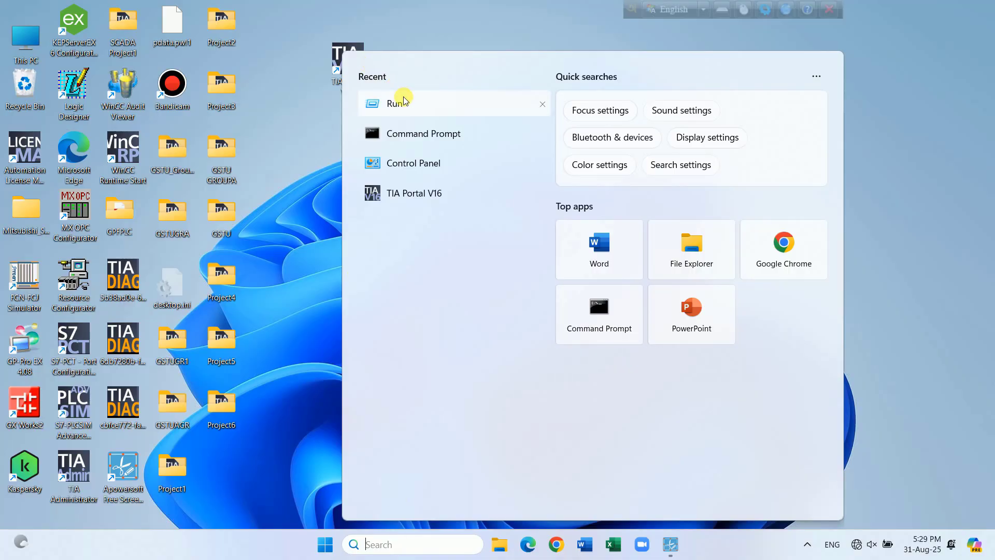
left_click(405, 106)
type("ne")
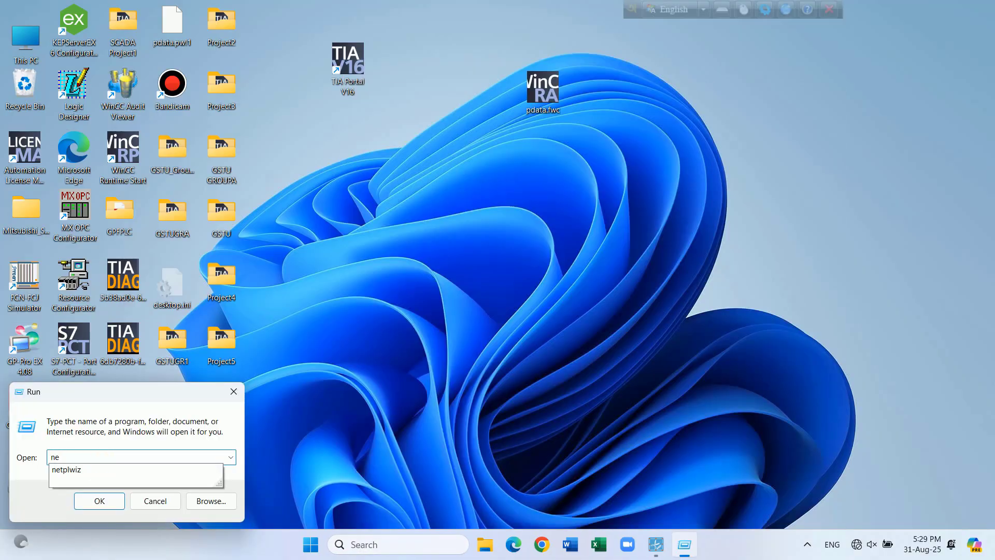
type("tplwi")
left_click(102, 468)
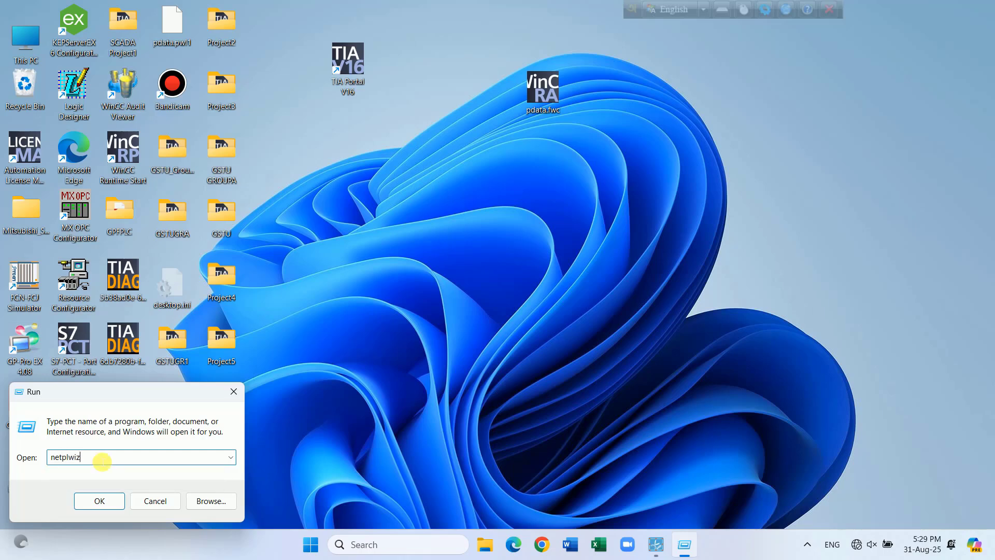
left_click(101, 500)
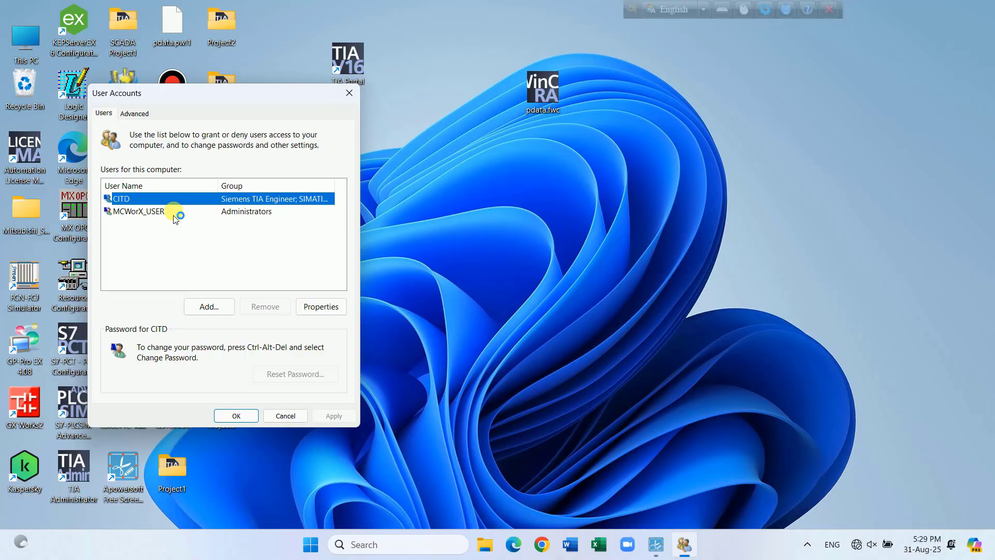
- Open Local Users and Groups through advanced user management and display the CITD account's group memberships
left_click(139, 113)
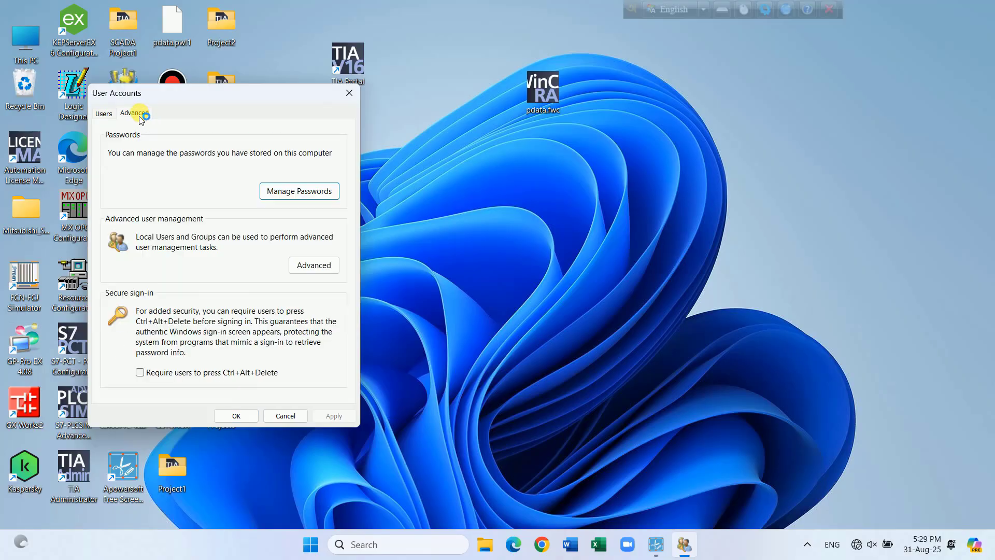
left_click(325, 269)
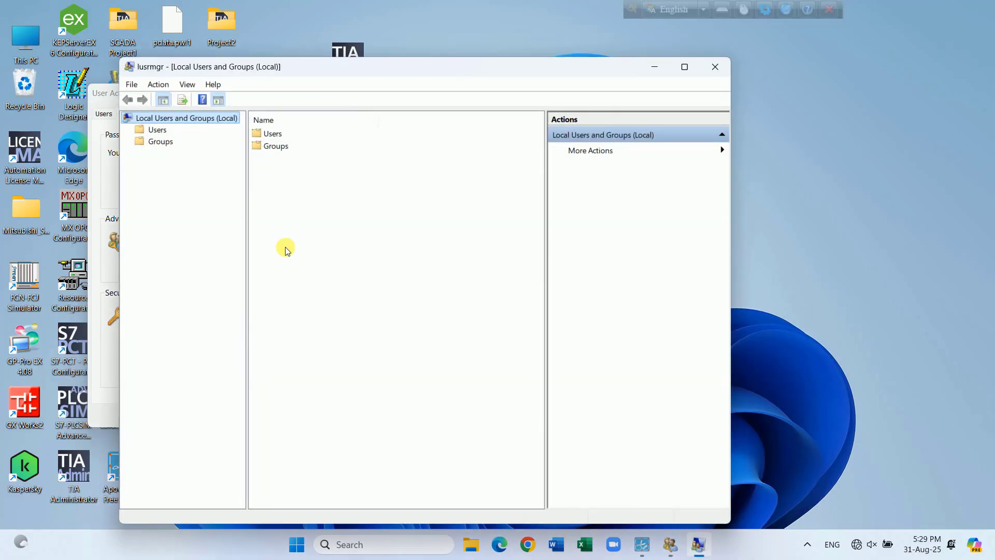
left_click(157, 129)
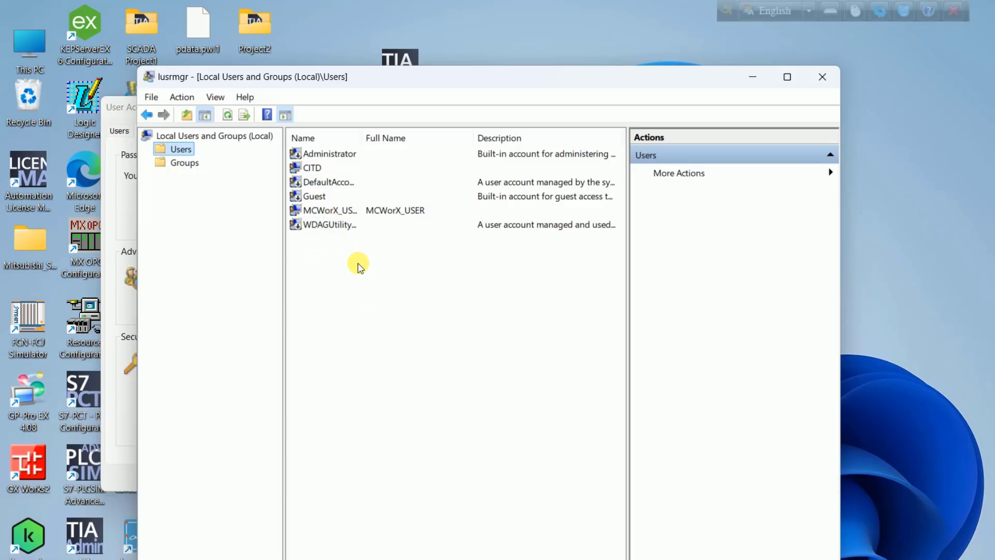
left_click(321, 170)
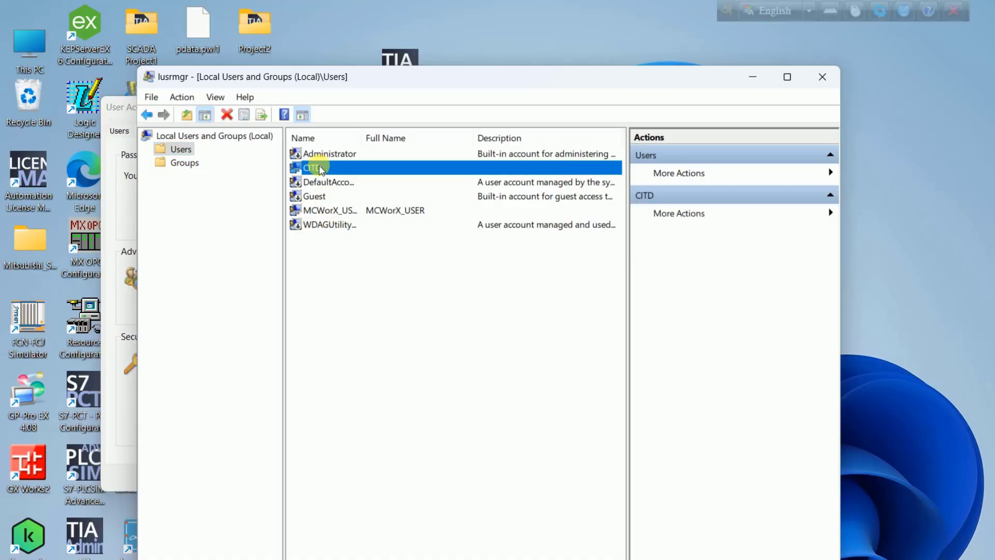
right_click(321, 170)
left_click(357, 260)
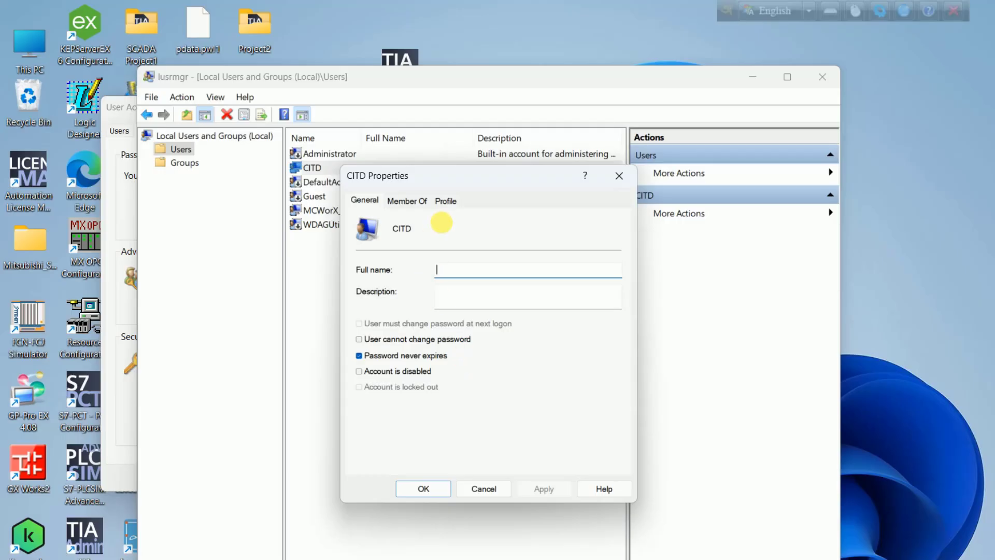
left_click(407, 200)
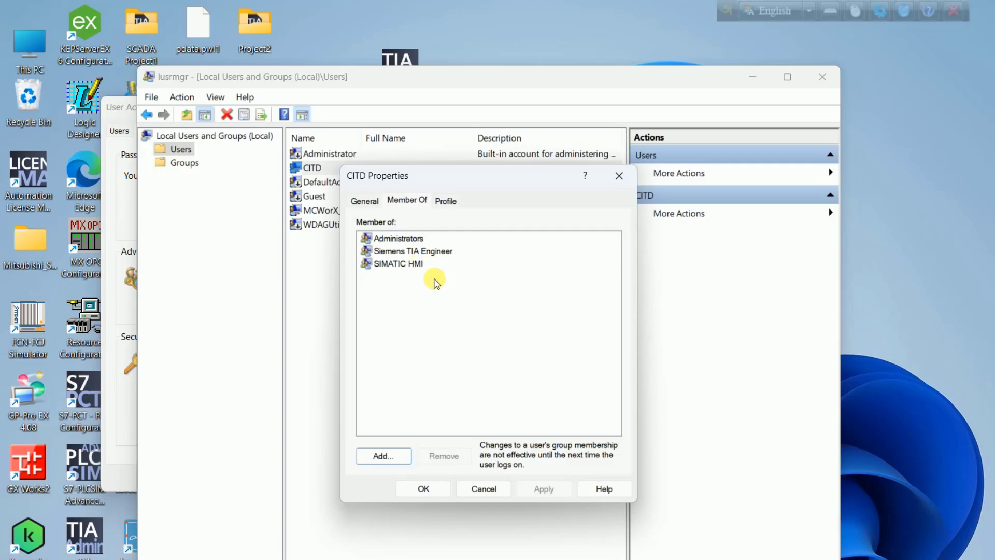
- List all local groups available to the CITD account, locate SIMATIC HMI, and close the dialogs without adding a group
left_click(383, 456)
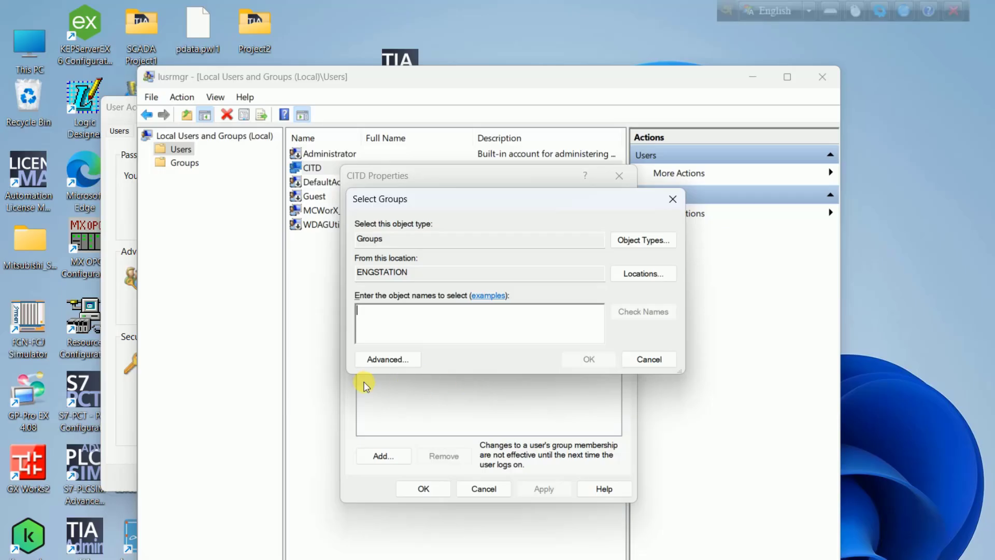
left_click(397, 358)
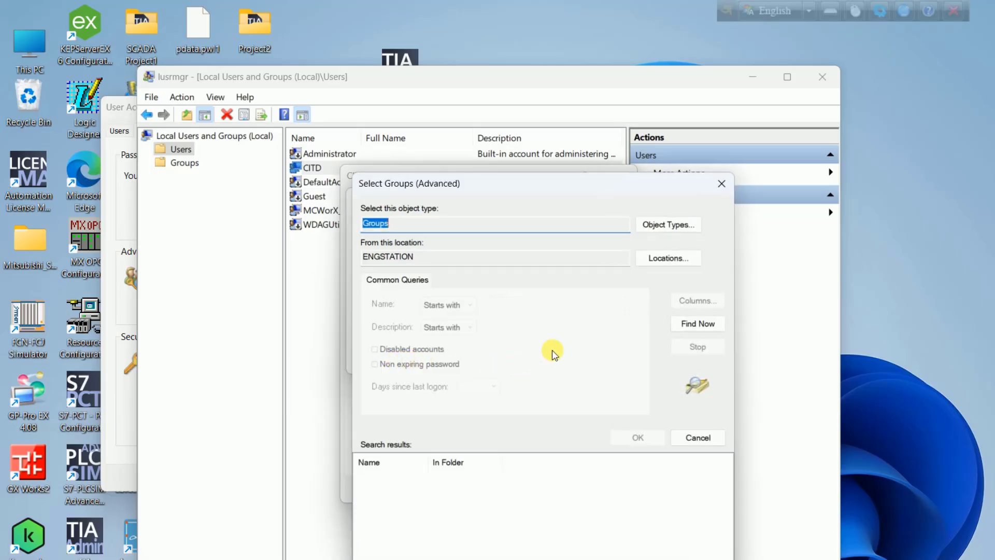
left_click(711, 323)
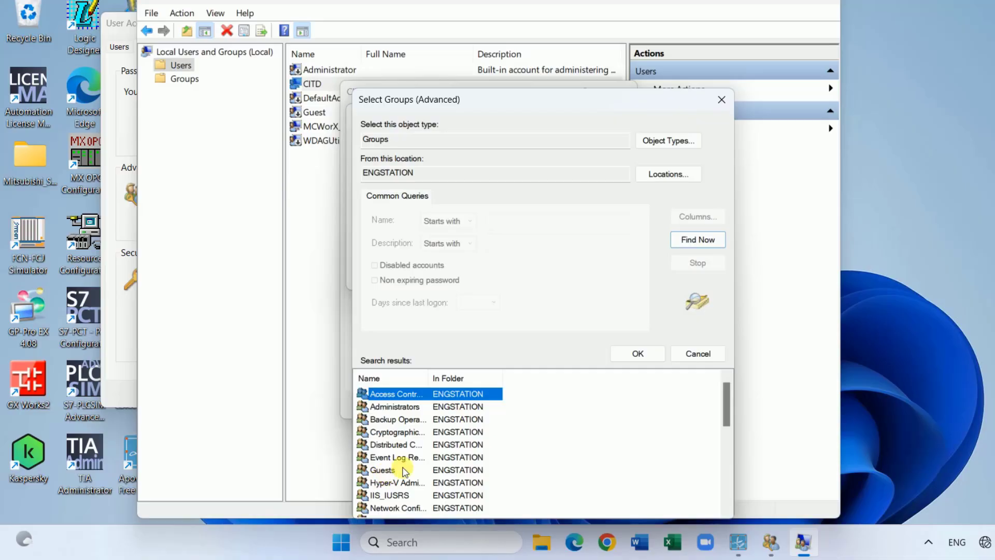
left_click_drag(726, 393, 723, 477)
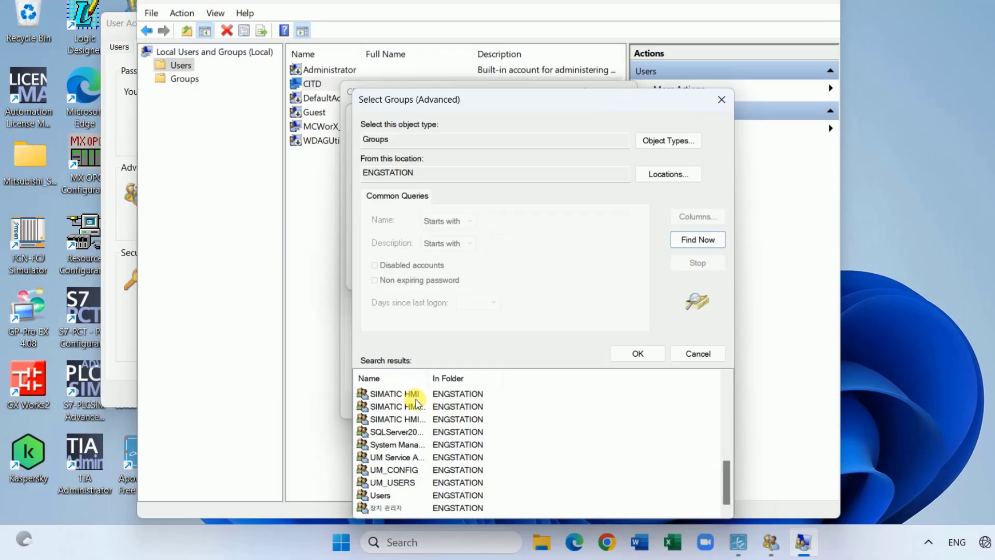
left_click_drag(727, 474, 722, 444)
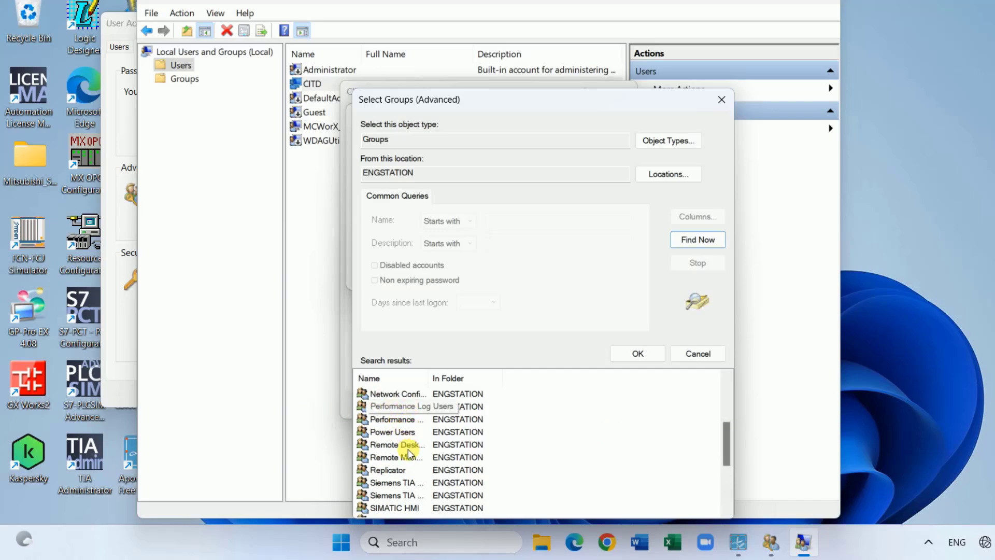
left_click_drag(722, 430, 726, 458)
left_click(395, 431)
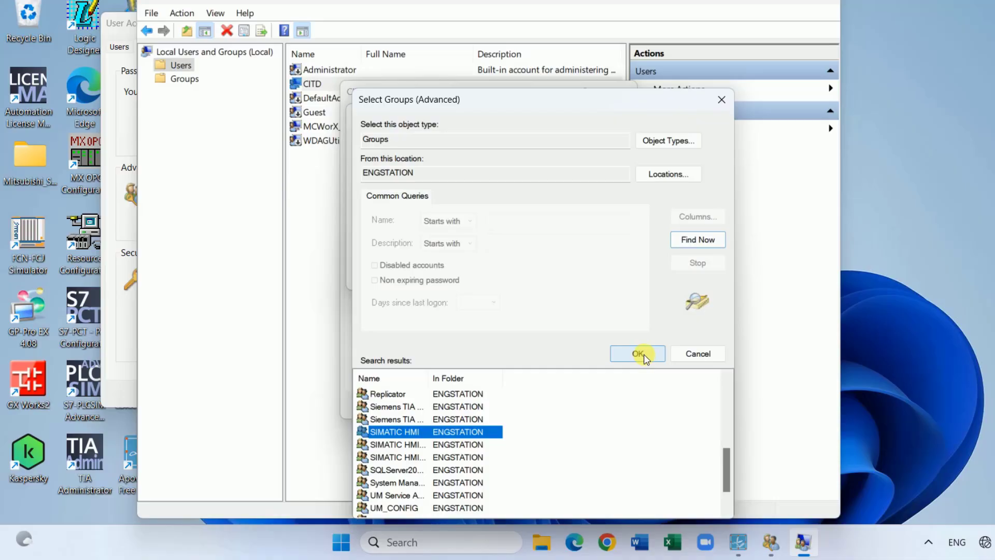
left_click(691, 354)
left_click(648, 274)
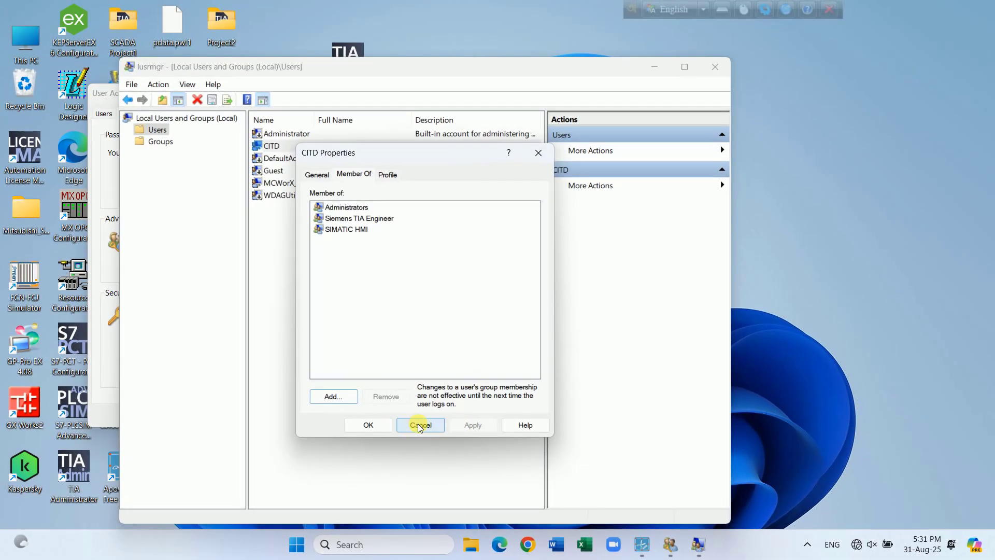
left_click(420, 425)
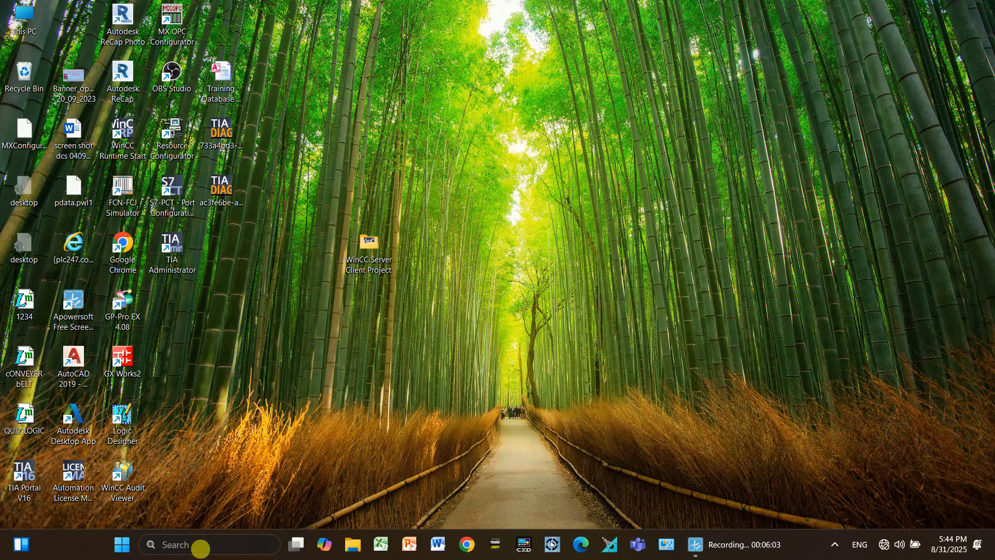
- On the server PC, run netplwiz and open the Users folder of Local Users and Groups
left_click(200, 544)
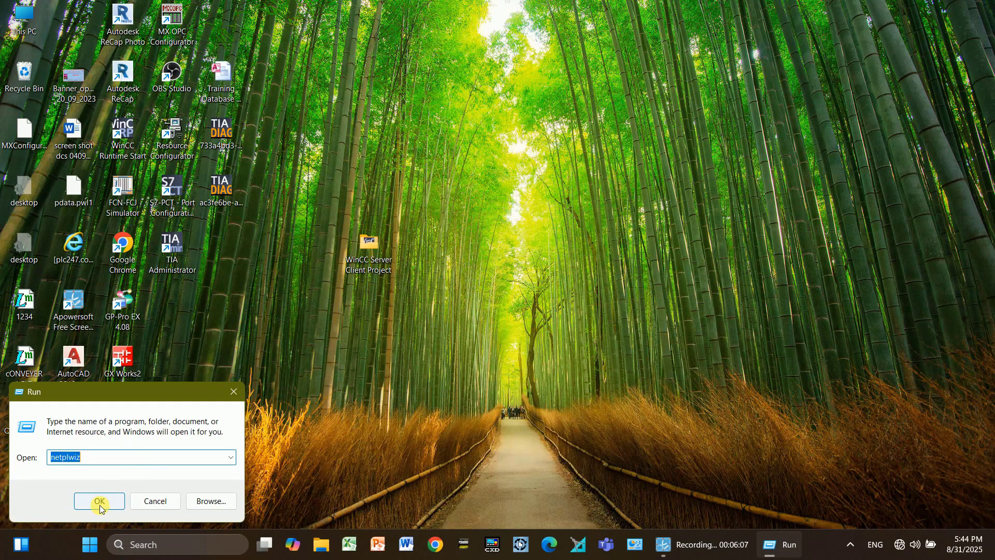
left_click(100, 502)
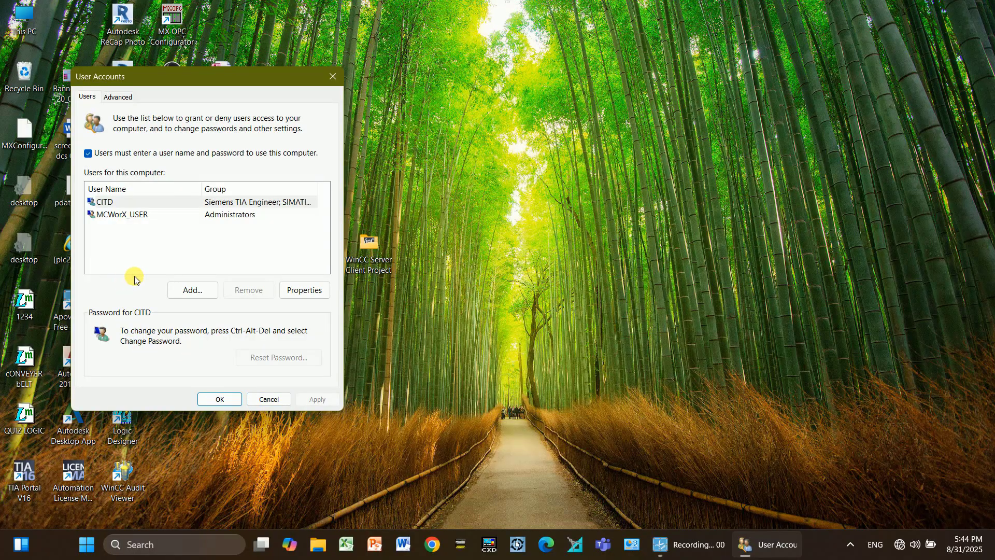
left_click(118, 96)
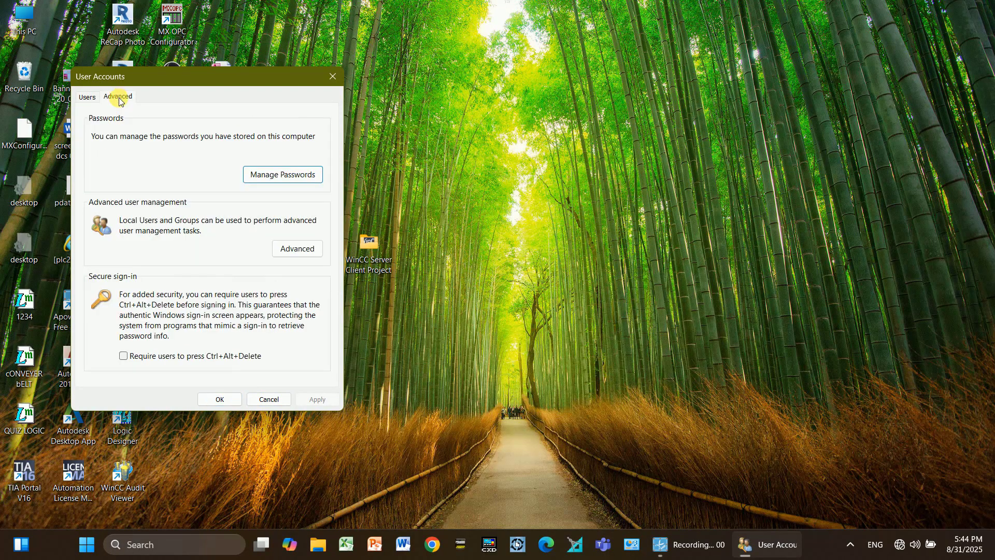
left_click(297, 249)
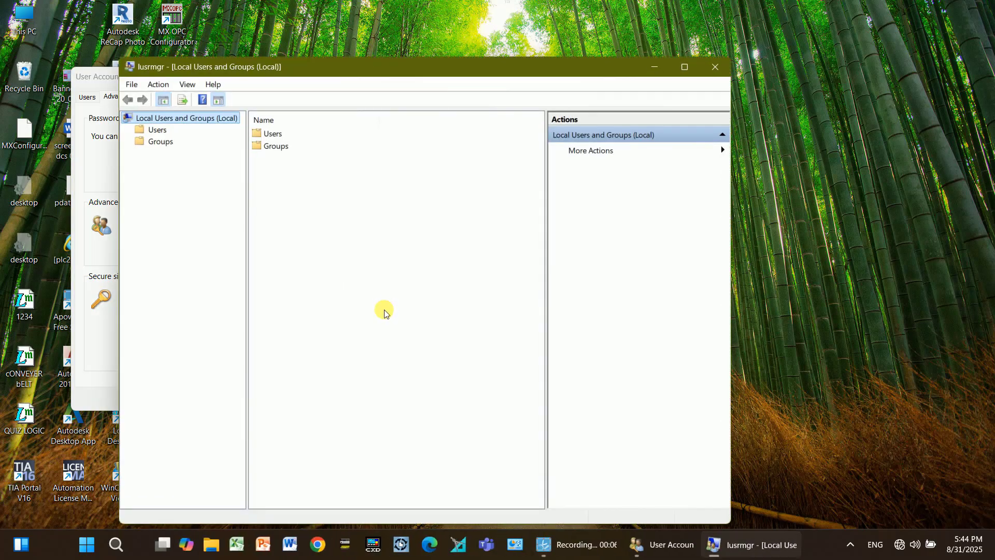
double_click(272, 133)
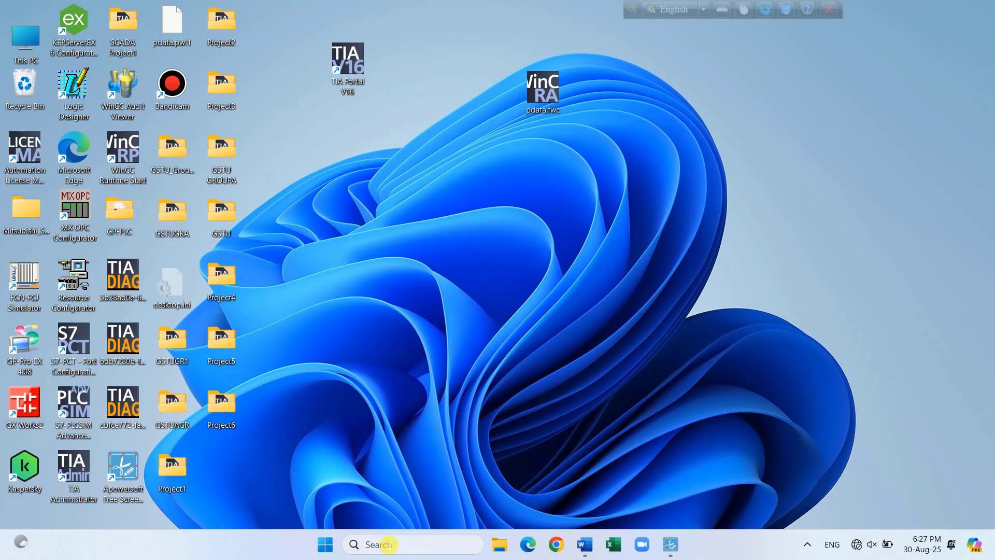
- On the engineering station, run services.msc and look through the beginning of the Windows services list
left_click(383, 543)
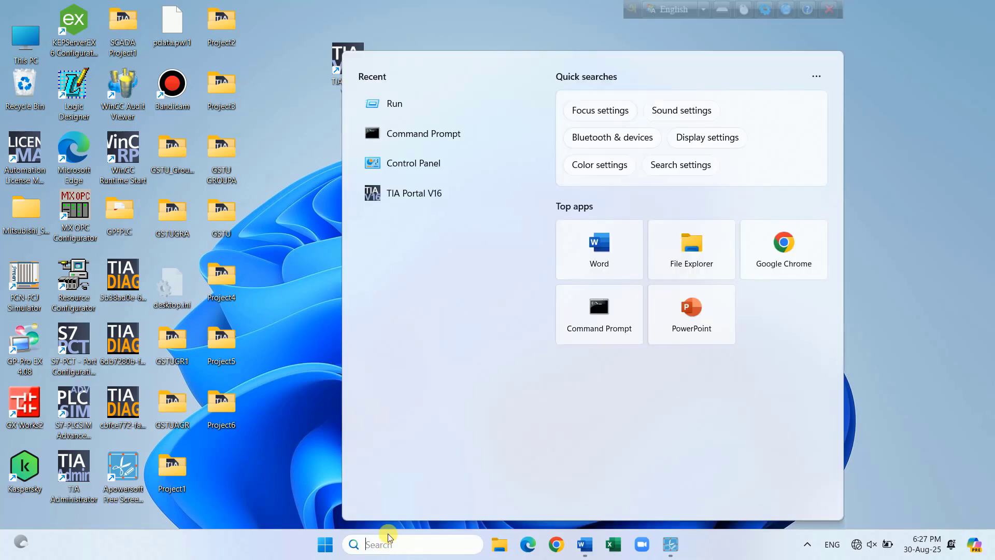
left_click(413, 102)
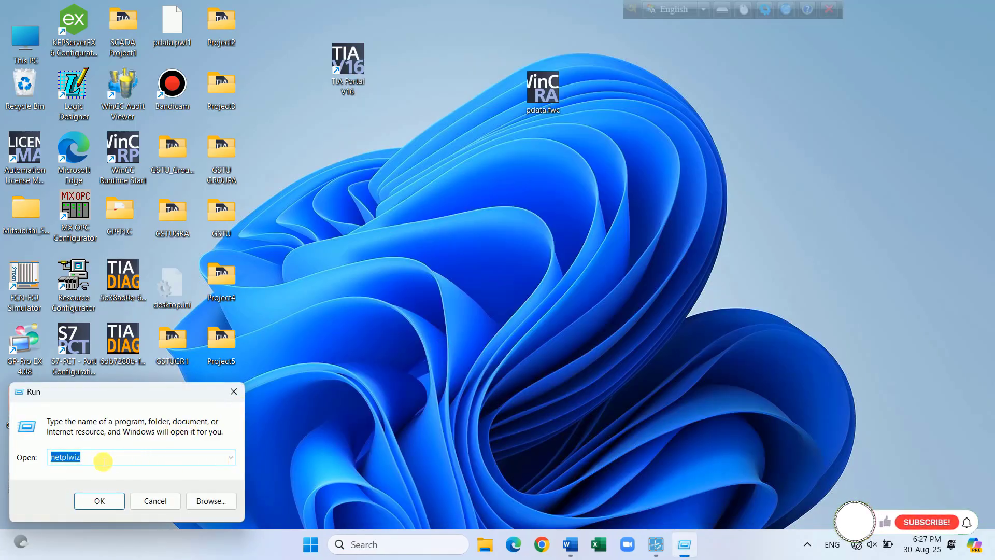
type("services")
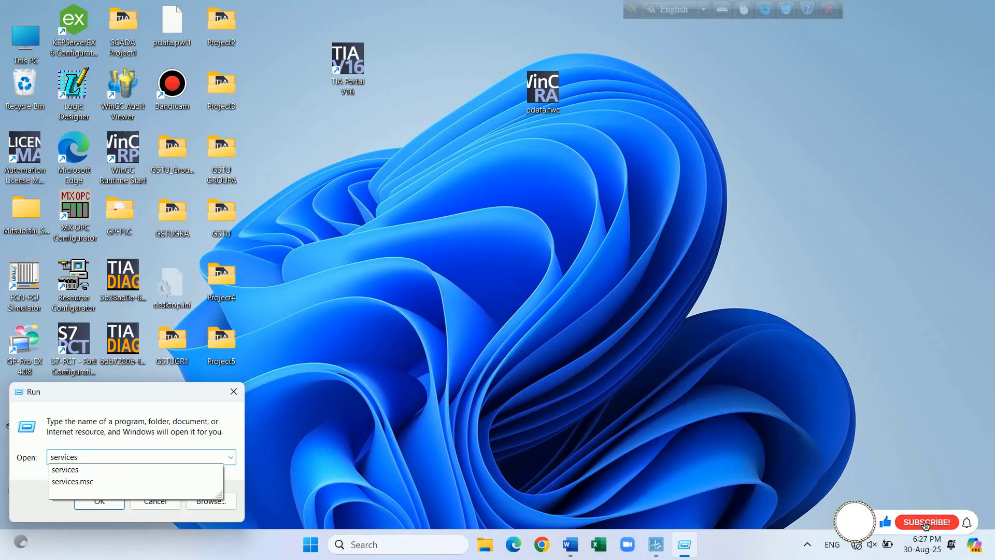
type(".")
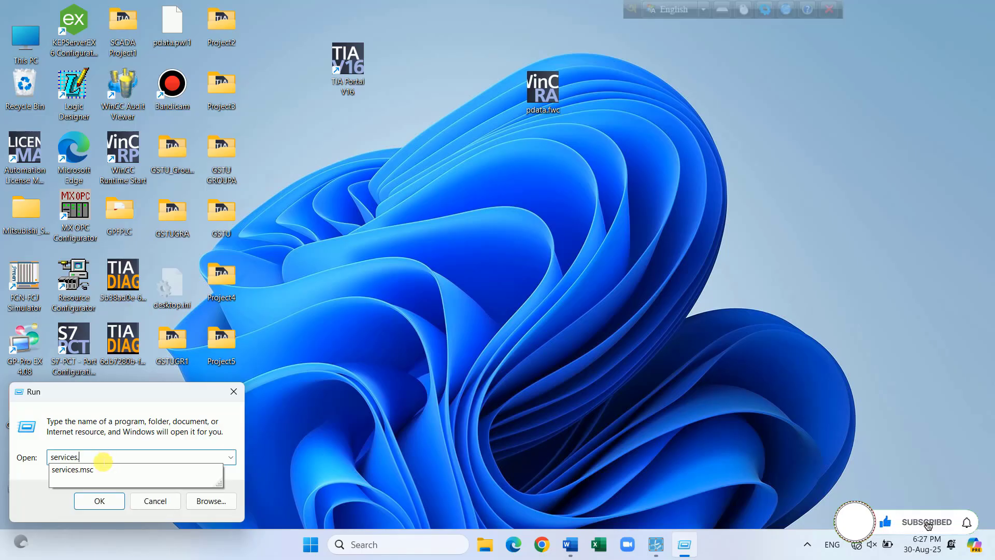
left_click(84, 471)
left_click(98, 500)
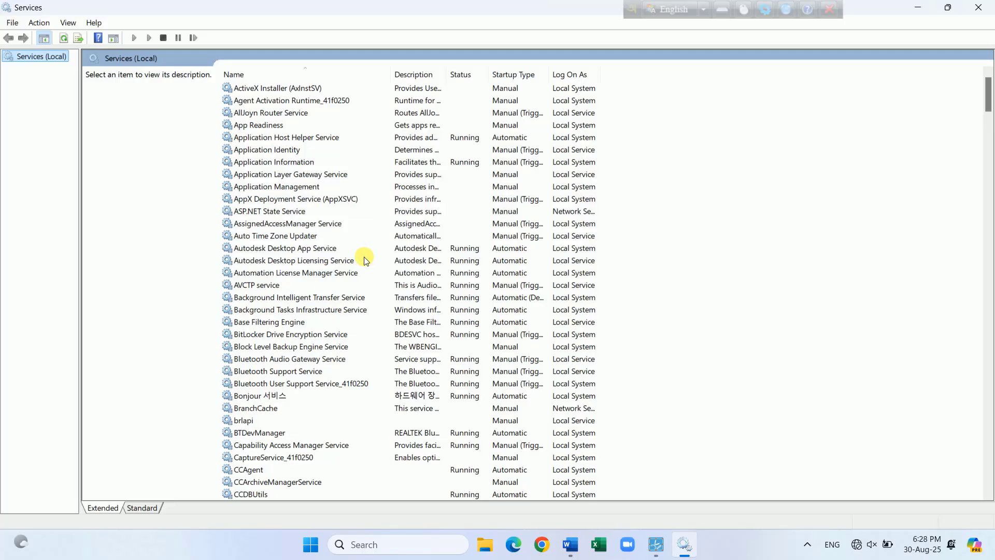
scroll(365, 259, "down", 7)
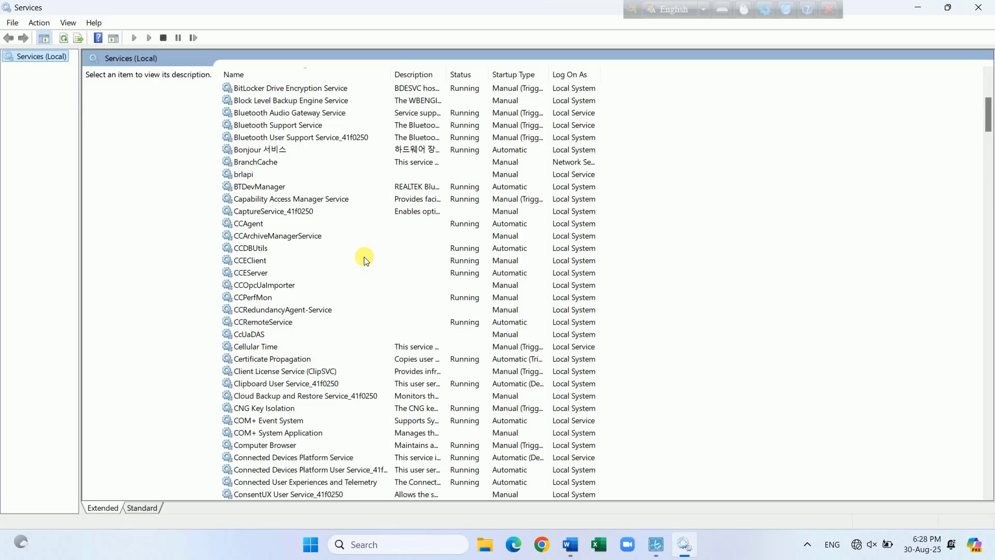
scroll(365, 259, "up", 7)
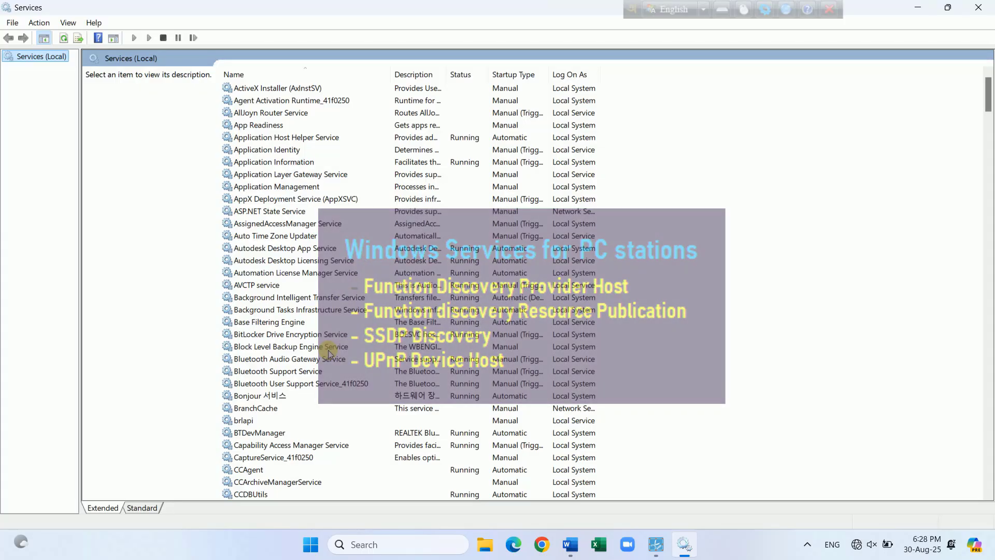
- Find the Function Discovery Provider Host service and open its properties to check its configuration
scroll(289, 358, "down", 10)
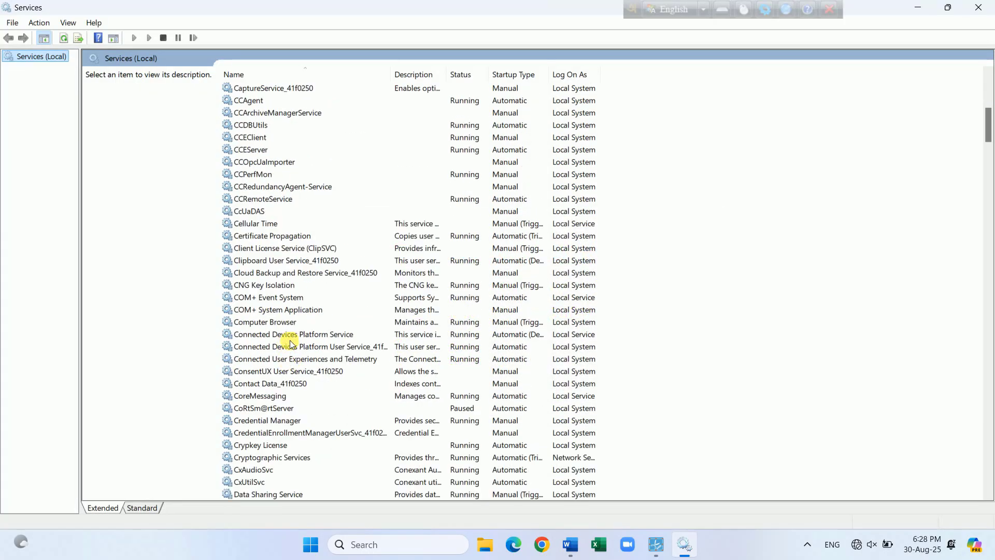
scroll(286, 342, "down", 7)
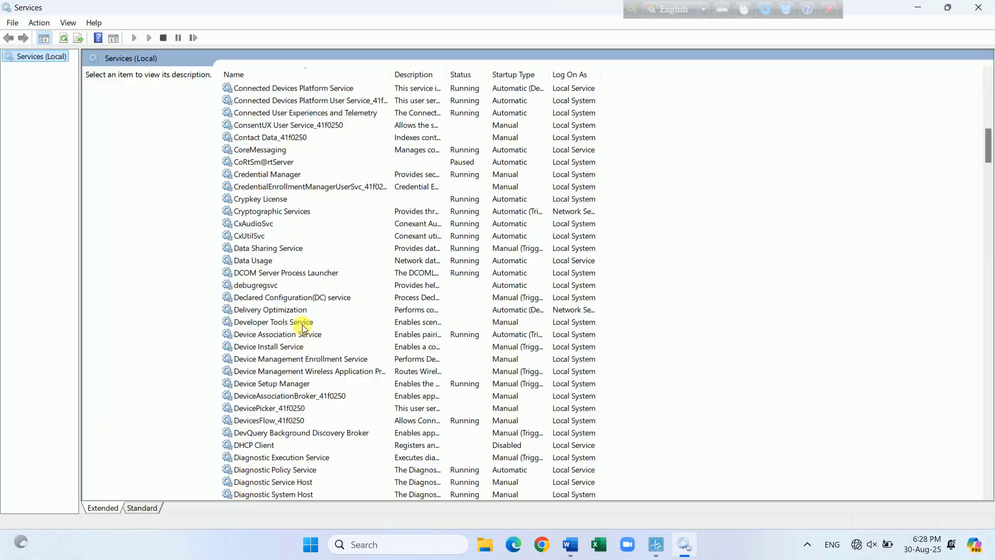
scroll(300, 337, "down", 10)
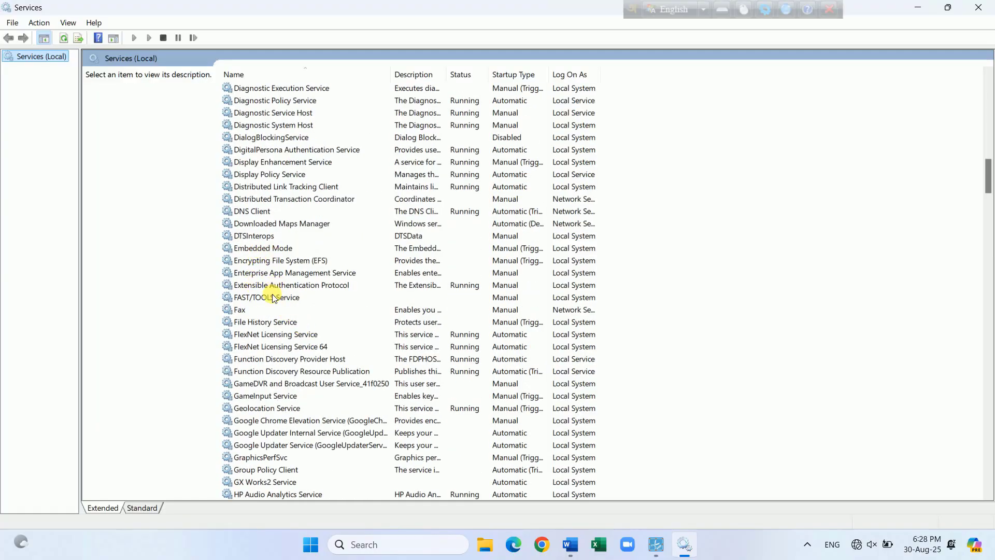
left_click(323, 359)
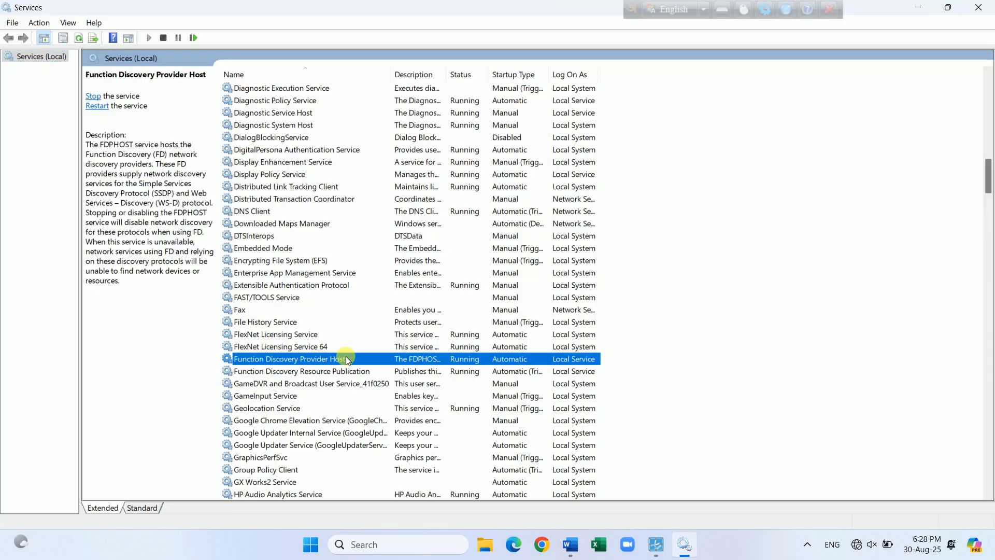
right_click(346, 358)
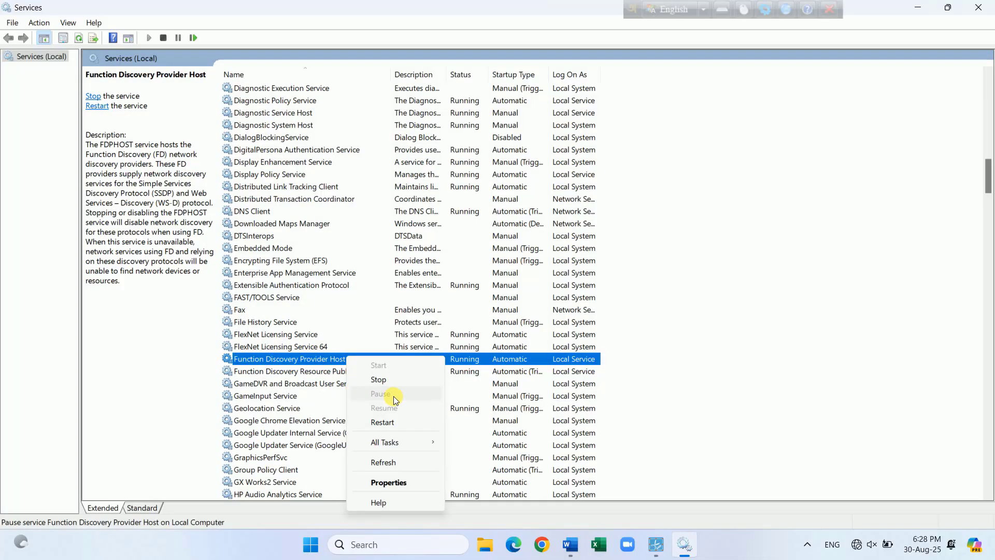
left_click(392, 483)
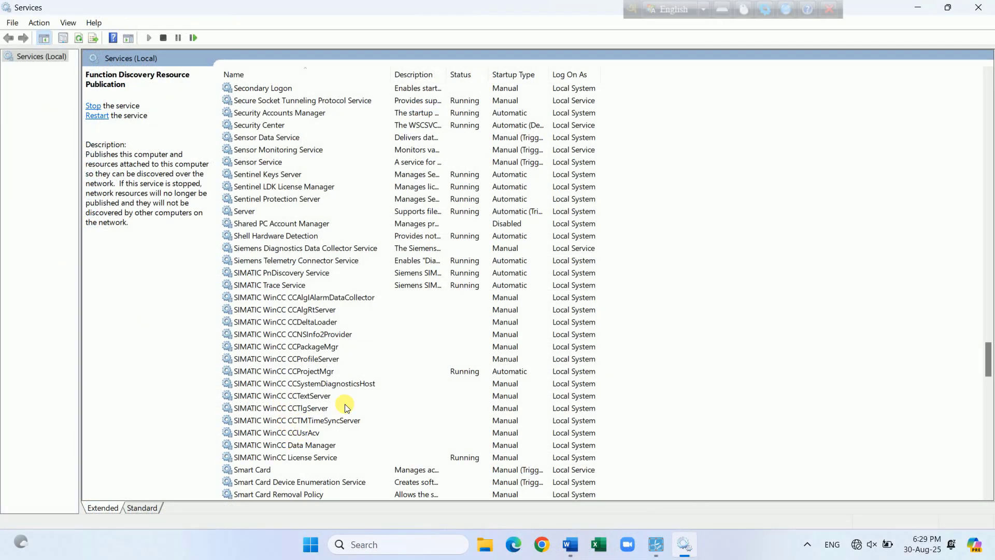
- Find the SSDP Discovery service and open its properties to check its configuration
scroll(286, 426, "down", 7)
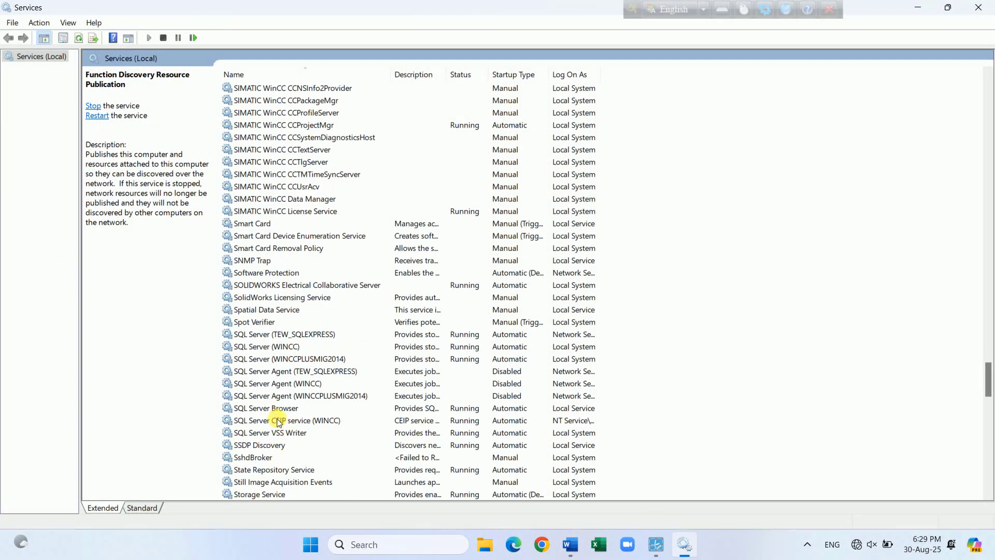
left_click(280, 446)
right_click(280, 448)
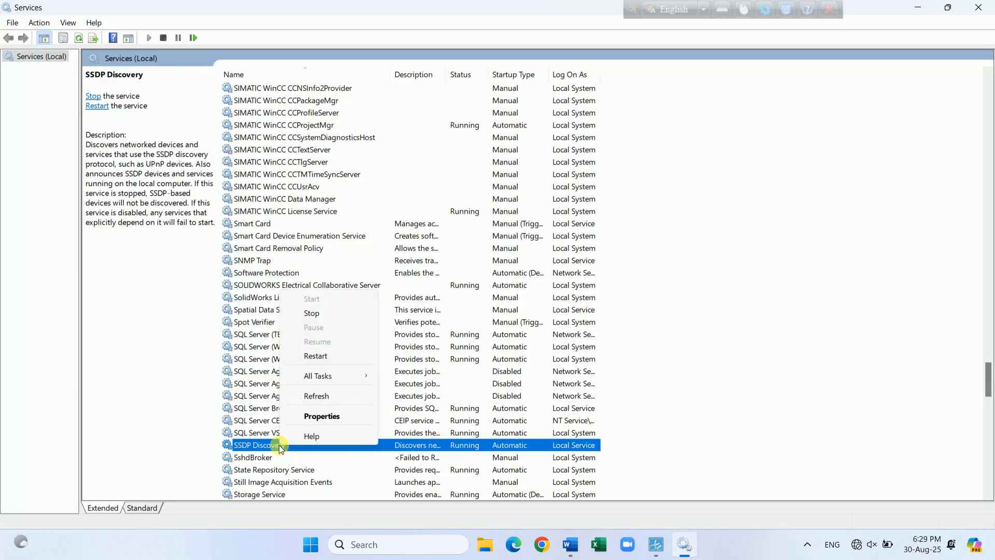
left_click(340, 415)
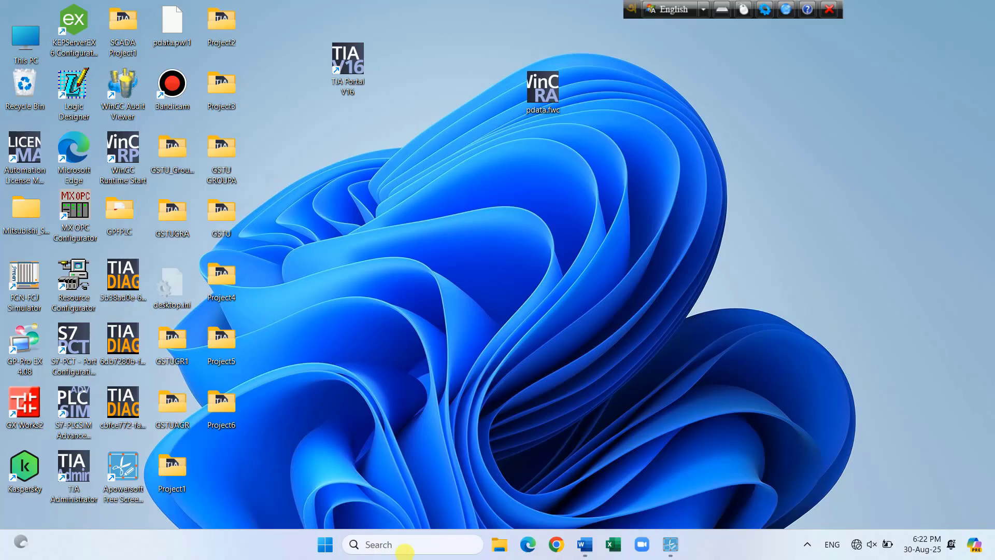
- Open Control Panel's Network and Sharing Center and go to the advanced sharing settings
left_click(379, 544)
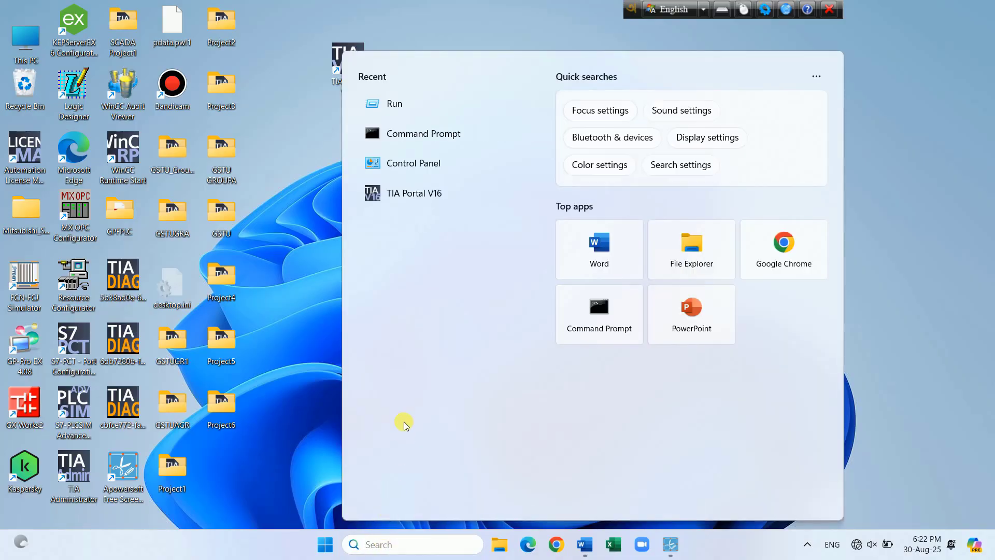
left_click(429, 163)
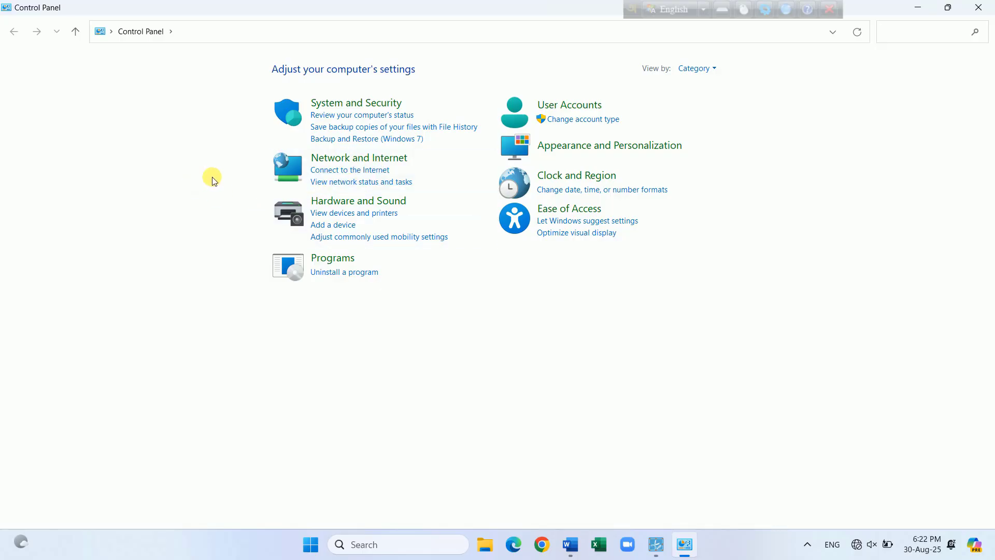
left_click(397, 158)
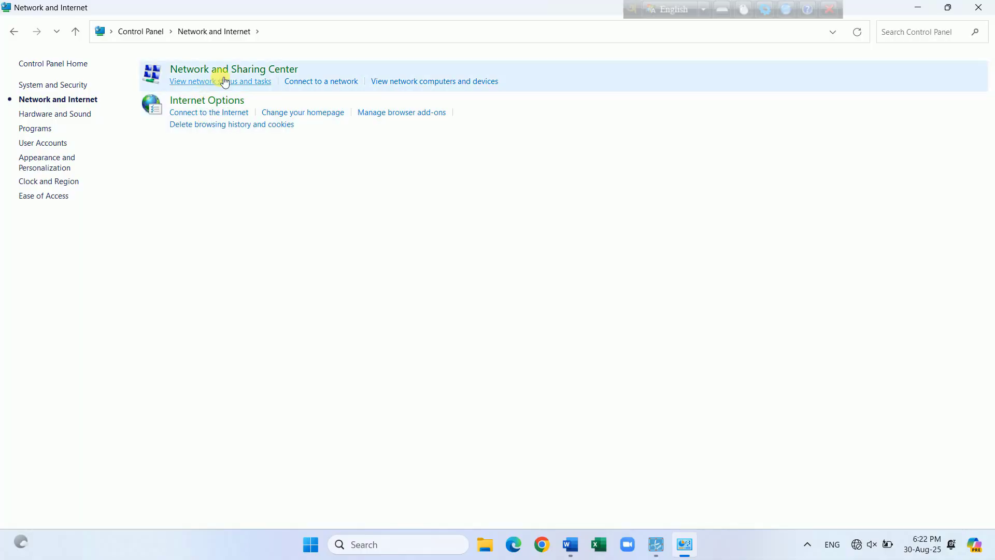
left_click(226, 69)
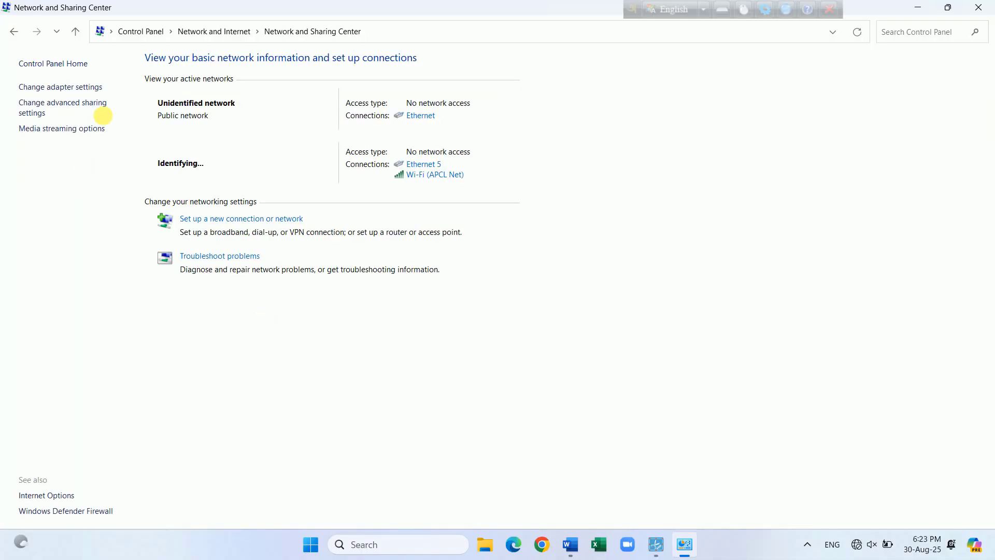
left_click(57, 108)
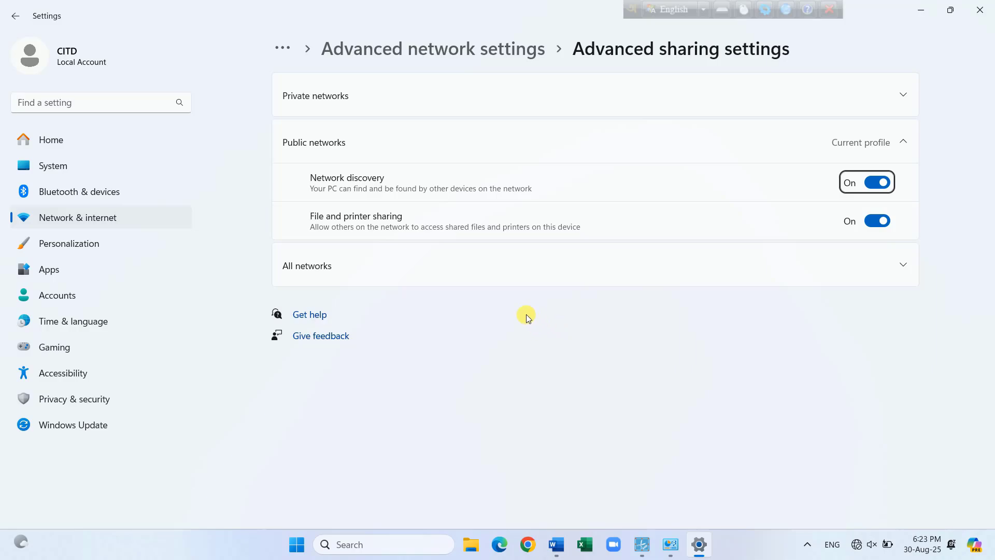
- Expand the private and all networks sharing settings and turn on public folder sharing for all networks
left_click(904, 95)
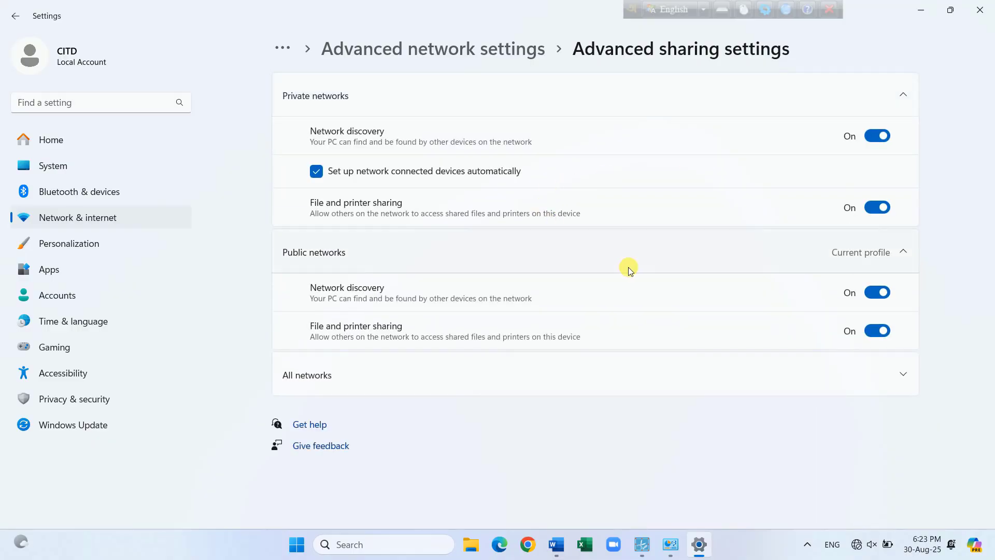
left_click(322, 375)
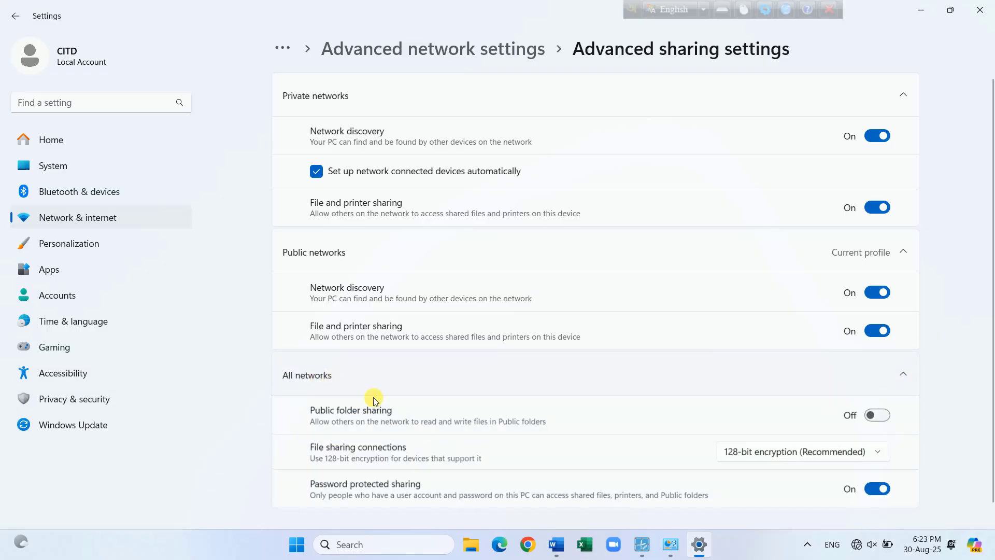
left_click(879, 415)
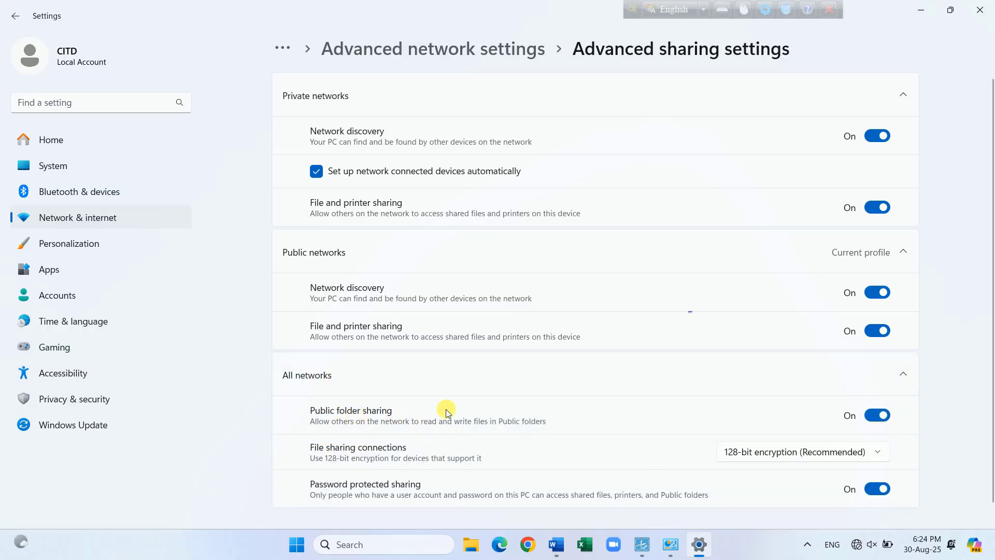
scroll(482, 374, "down", 1)
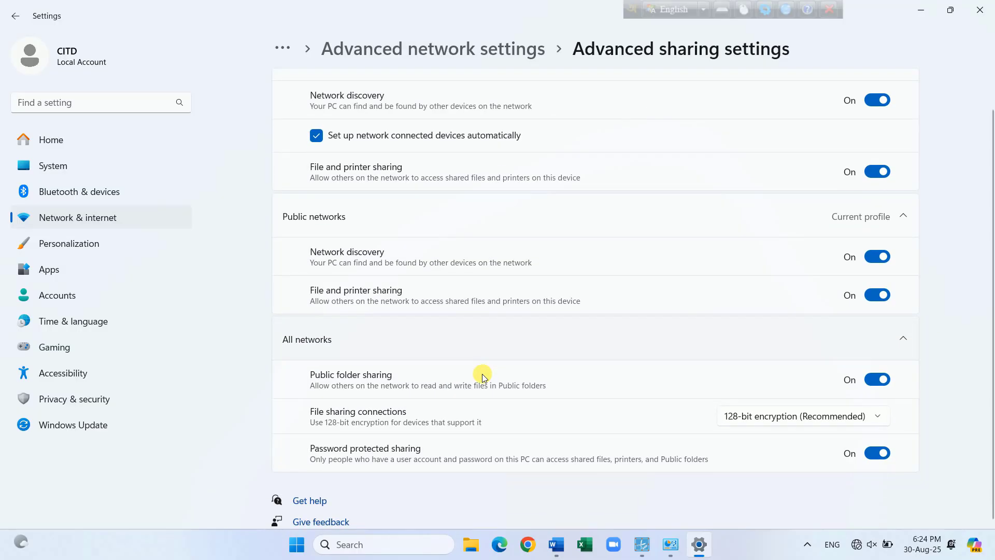
scroll(482, 374, "up", 1)
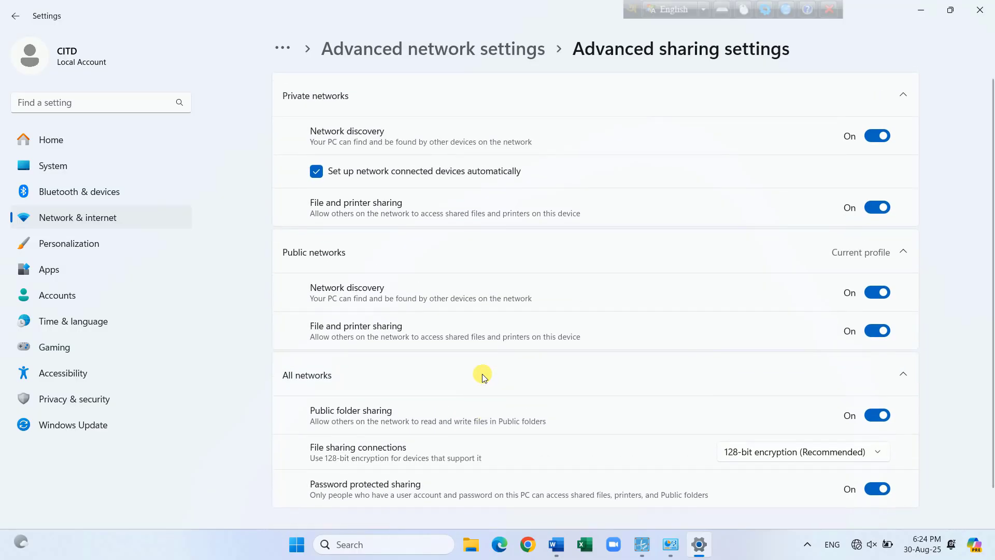